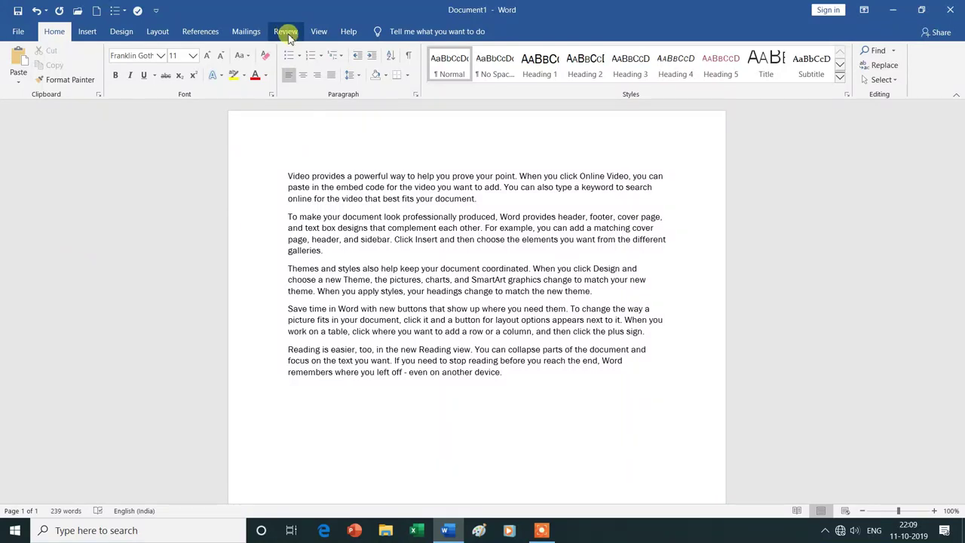
Run an accessibility check on the five-paragraph document, confirm no issues, and close the results
left_click(287, 34)
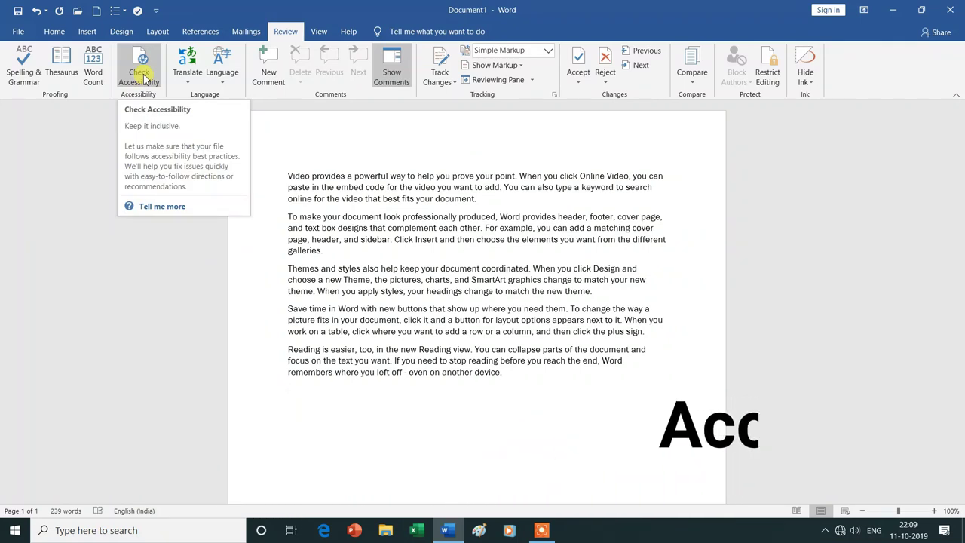
left_click(143, 78)
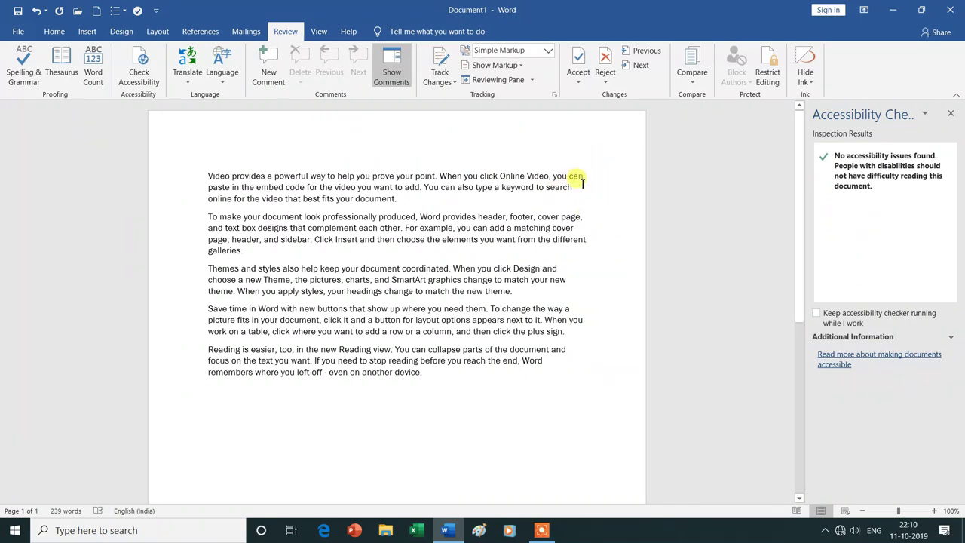
left_click(952, 115)
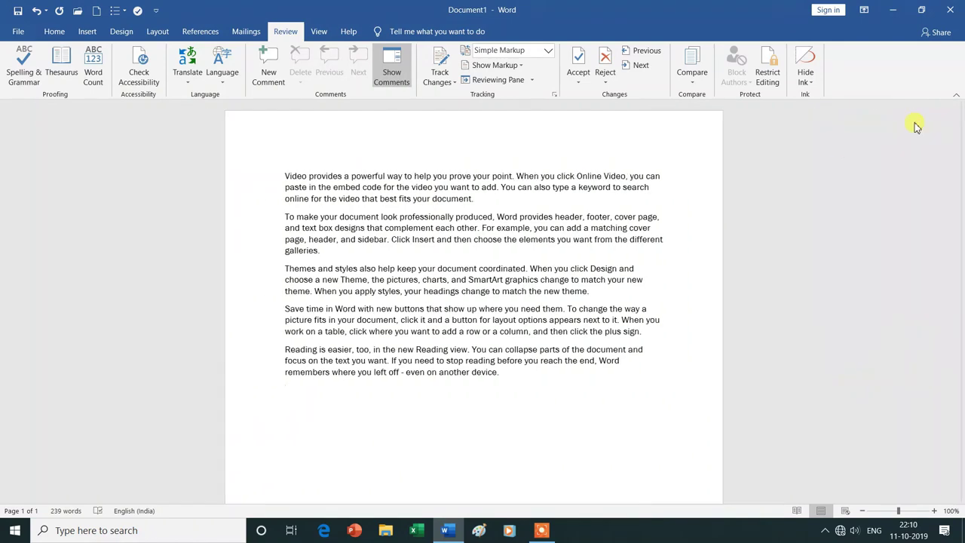
Create a new document from the Adjacency letter template
left_click(18, 31)
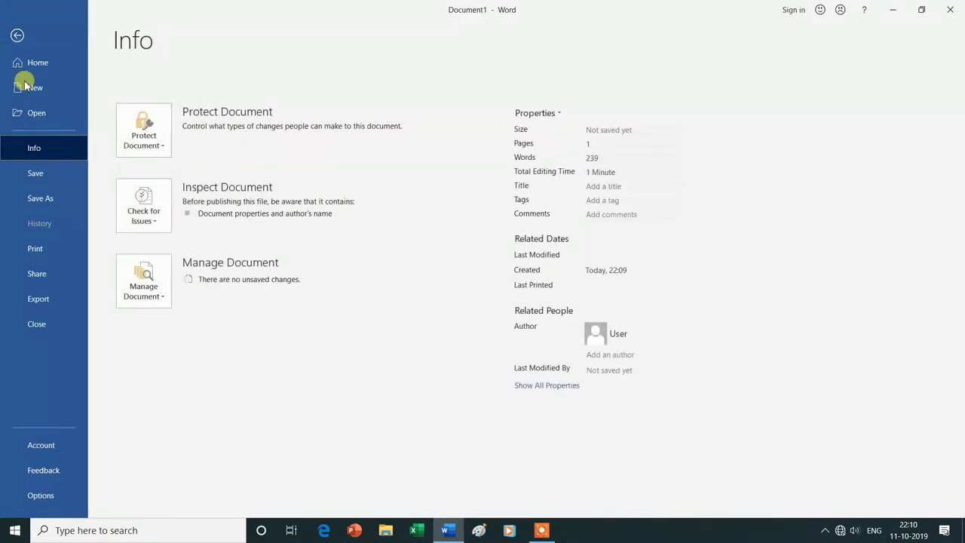
left_click(36, 90)
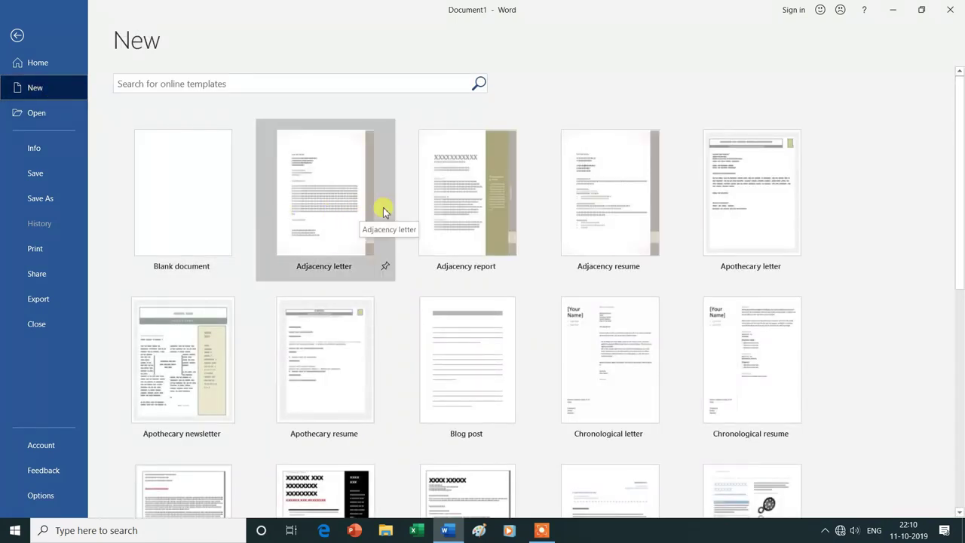
double_click(342, 207)
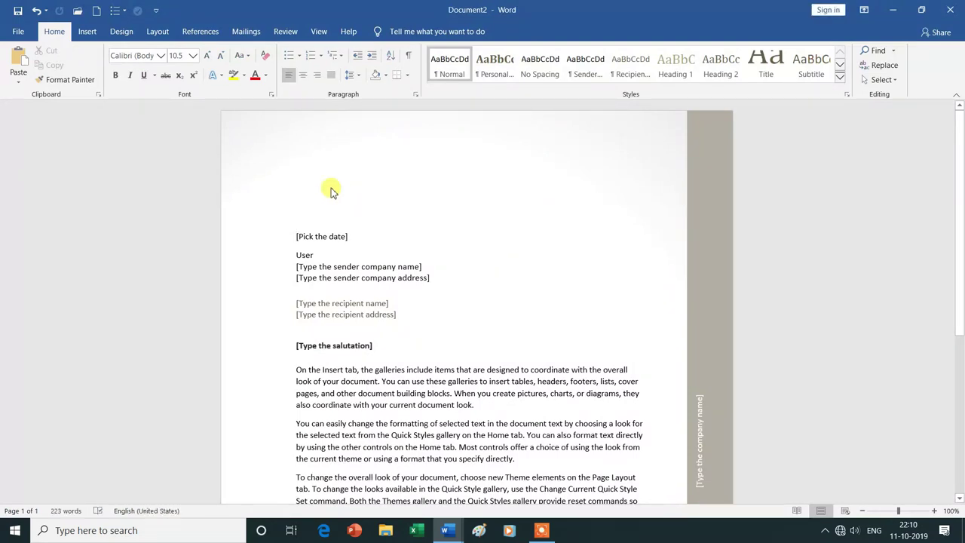
Check the letter for accessibility issues from File > Info > Check for Issues
left_click(287, 33)
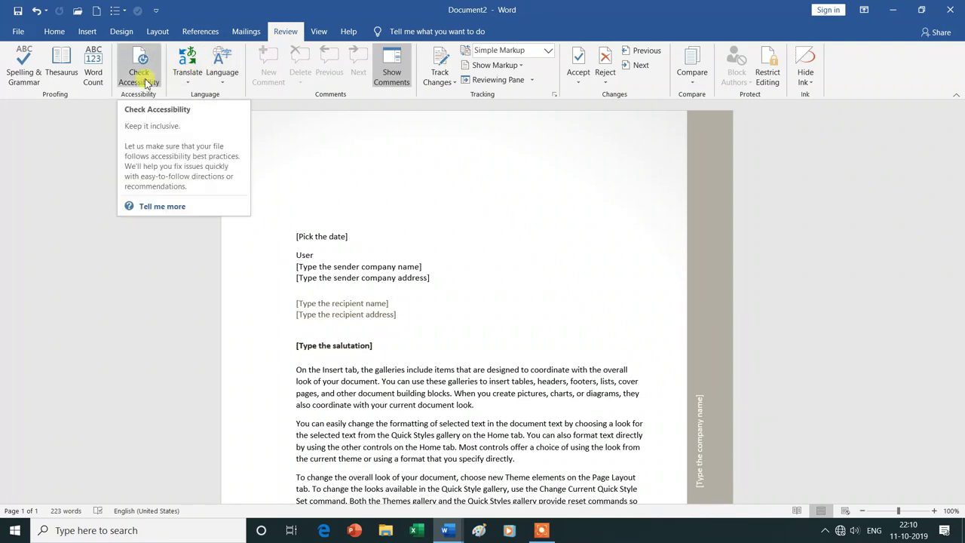
left_click(17, 33)
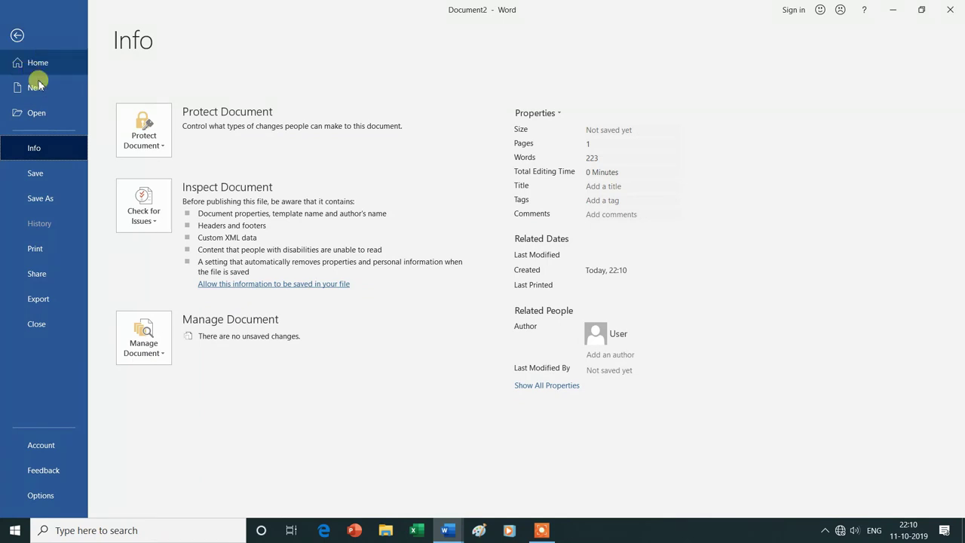
left_click(148, 210)
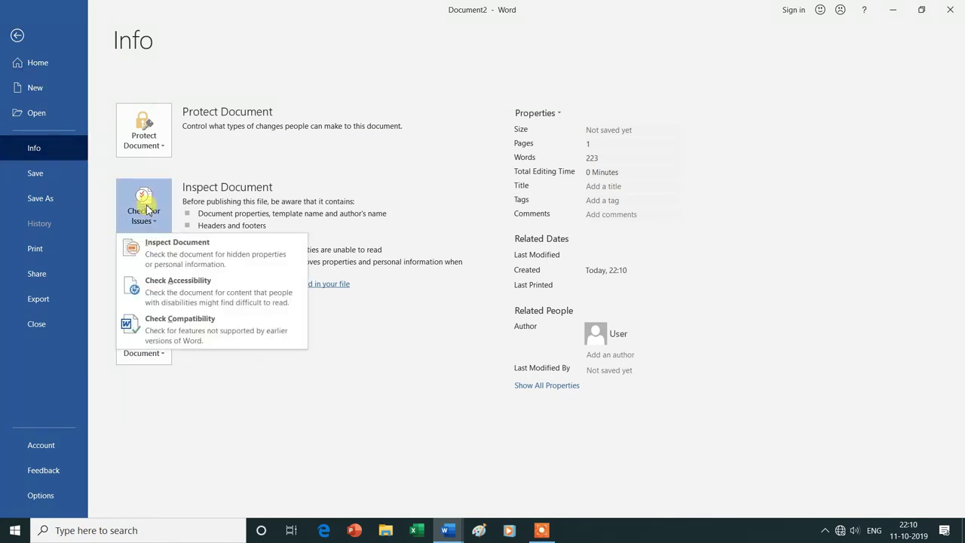
left_click(188, 293)
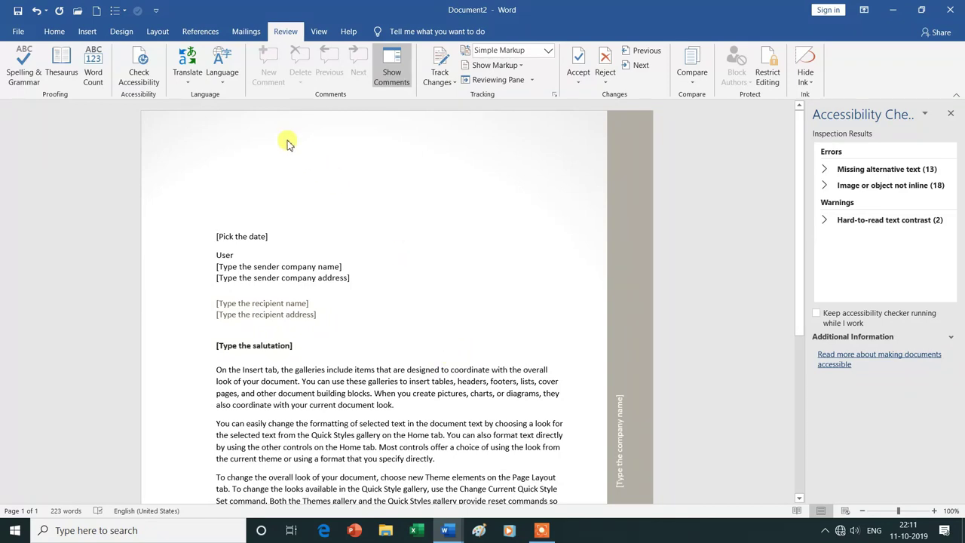
Create a blank document and fill it with five paragraphs of sample text using =rand()
left_click(18, 31)
left_click(33, 87)
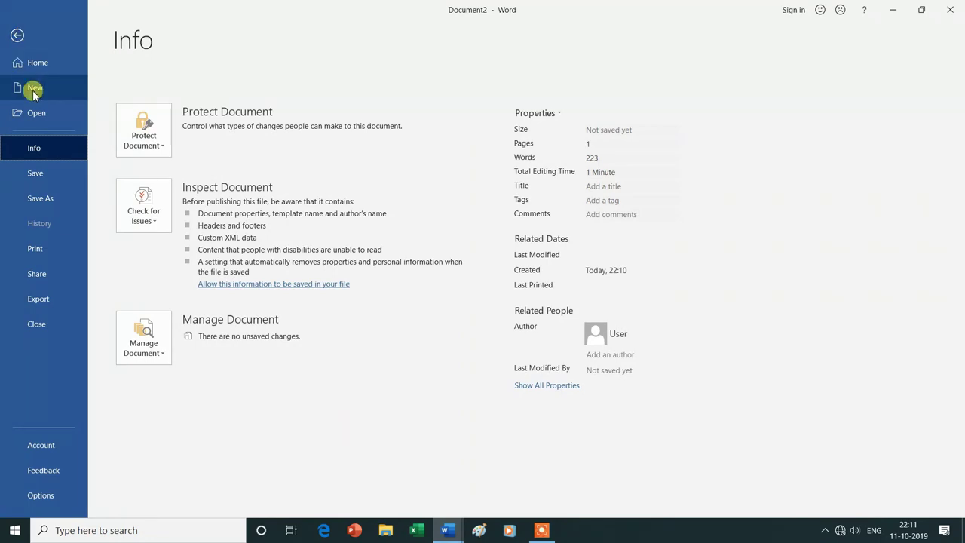
left_click(165, 176)
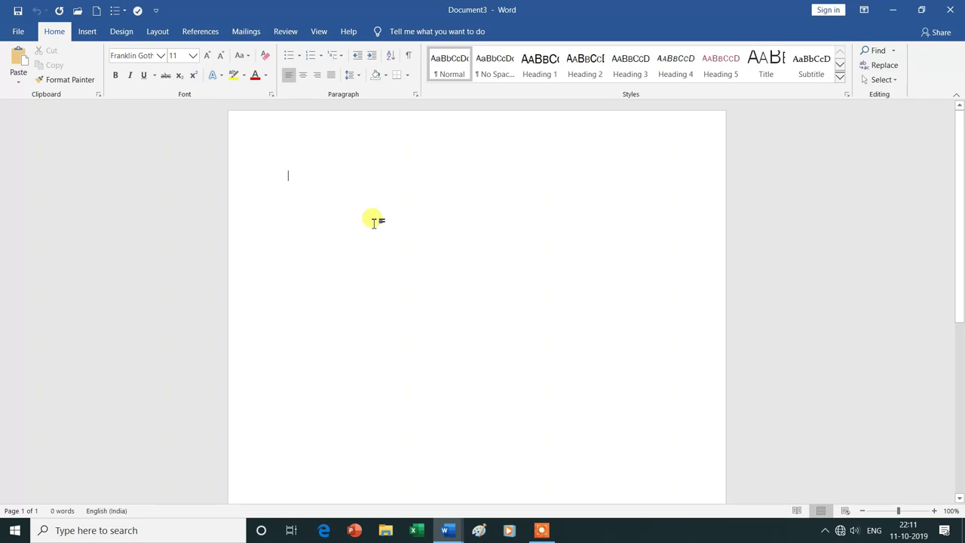
type("=rand")
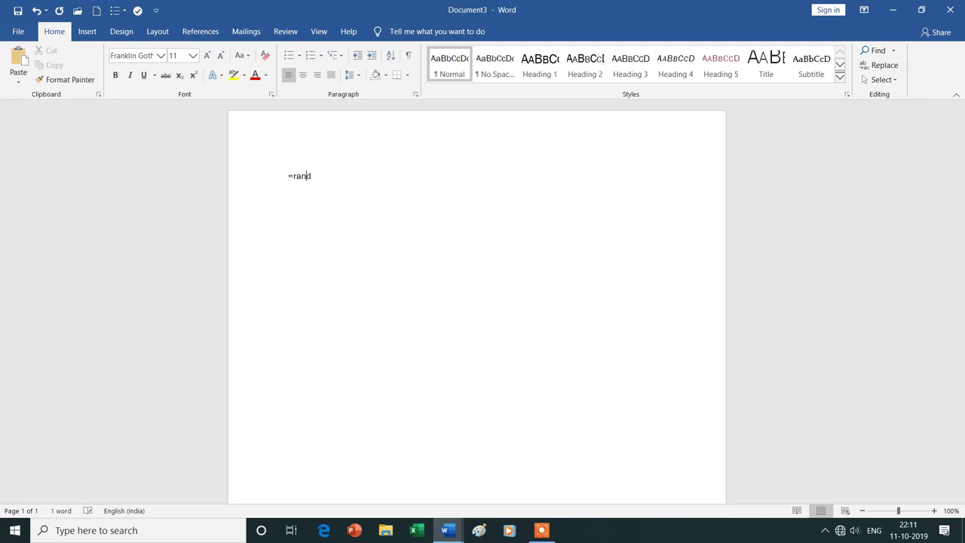
type("()")
key("Return")
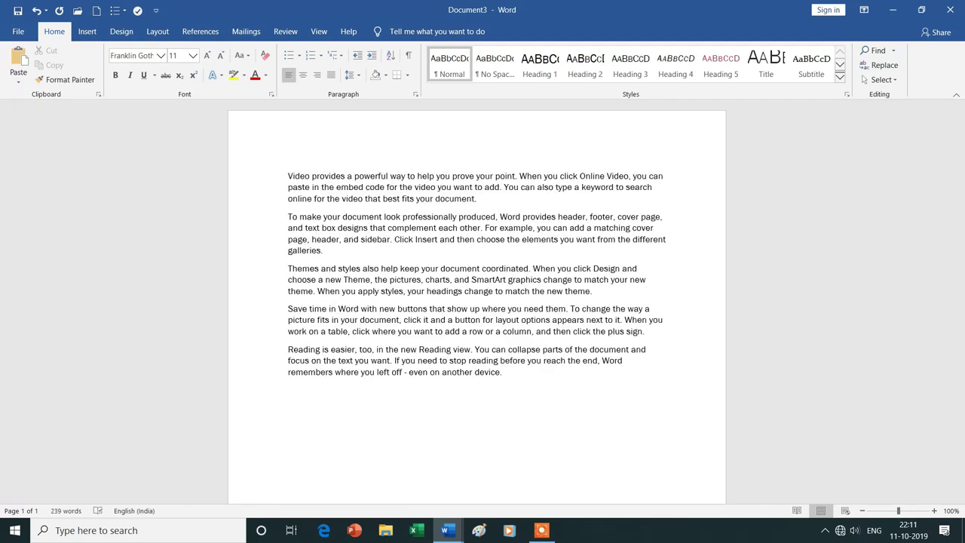
left_click(292, 32)
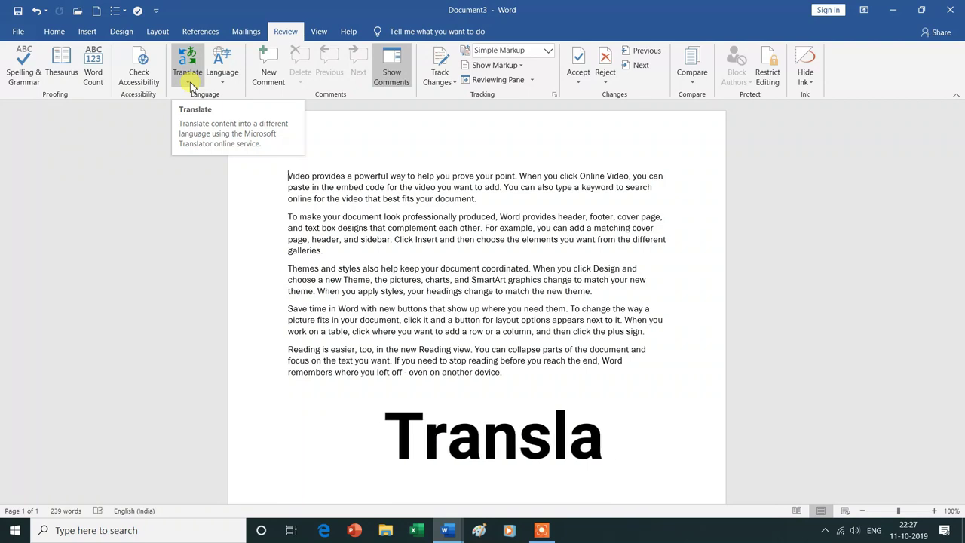
Translate the whole document from English (United States) into Hindi with Translate Document
left_click(189, 84)
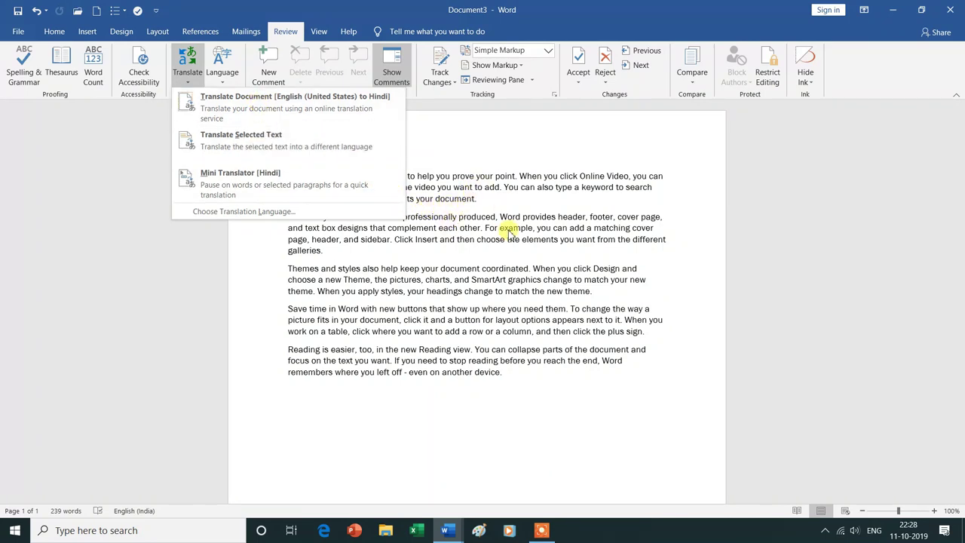
left_click(230, 109)
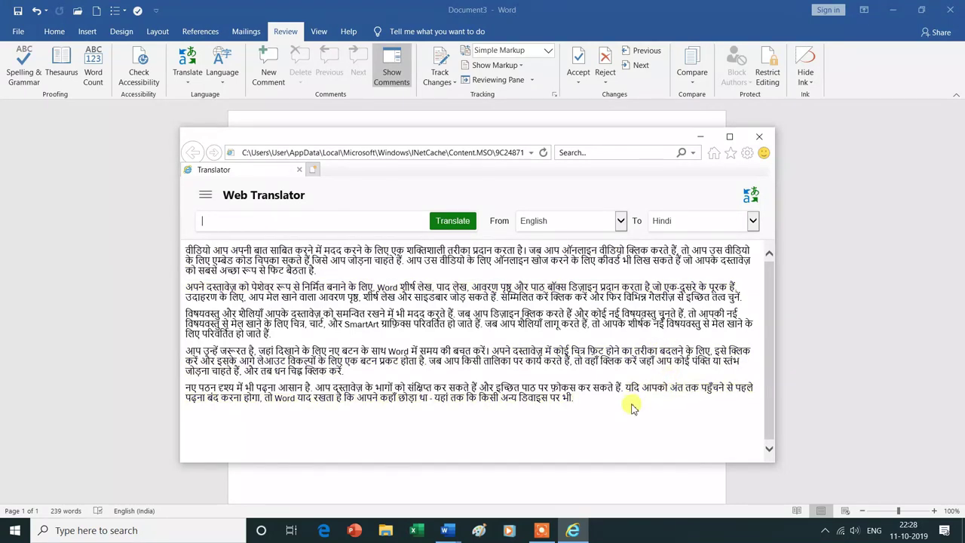
Keep Hindi as the Web Translator target language, then close the translator
left_click(752, 221)
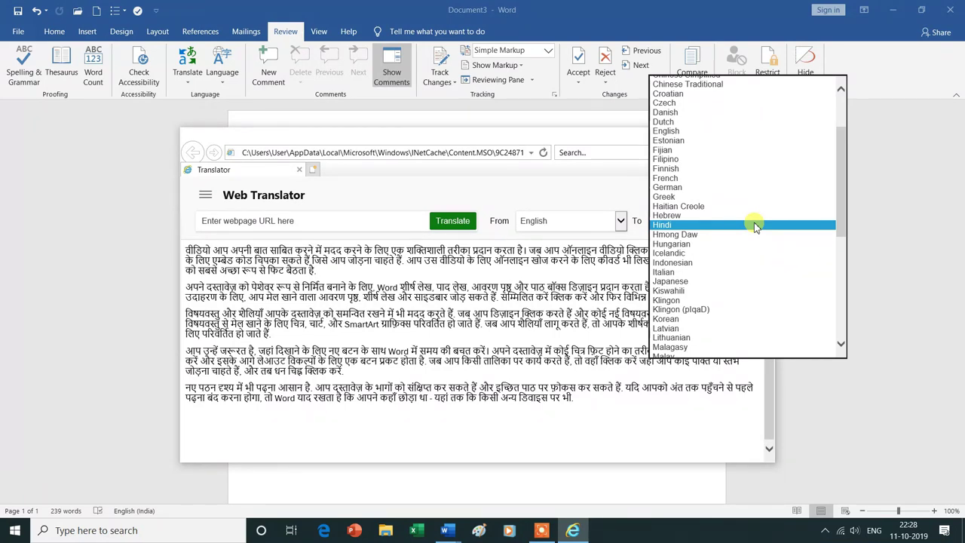
left_click(750, 226)
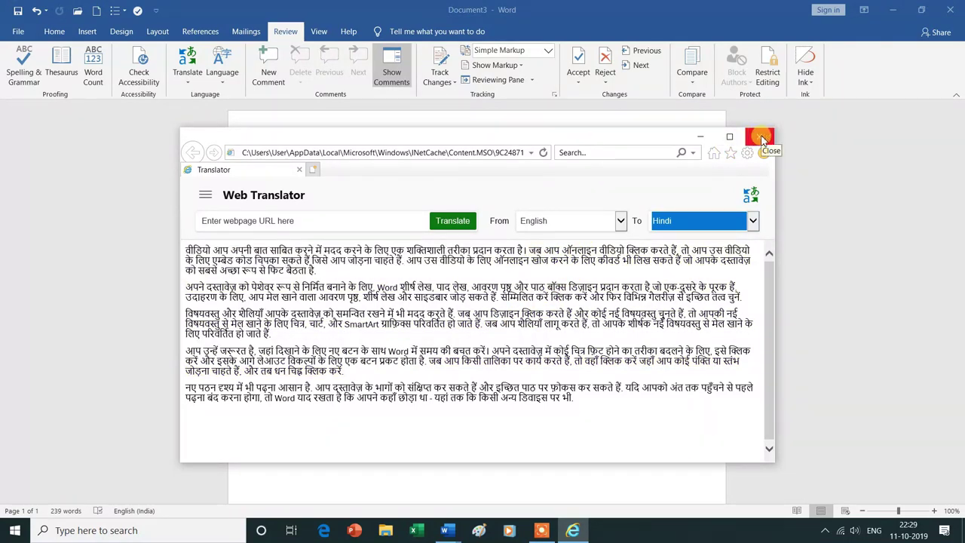
left_click(762, 138)
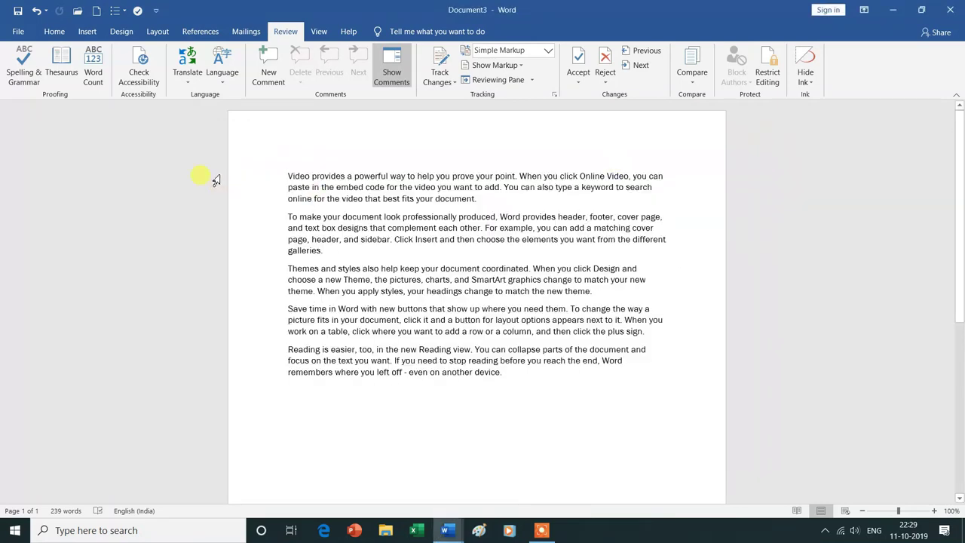
Select the first sentence, translate it with Translate Selected Text, and open the To language list
left_click(188, 86)
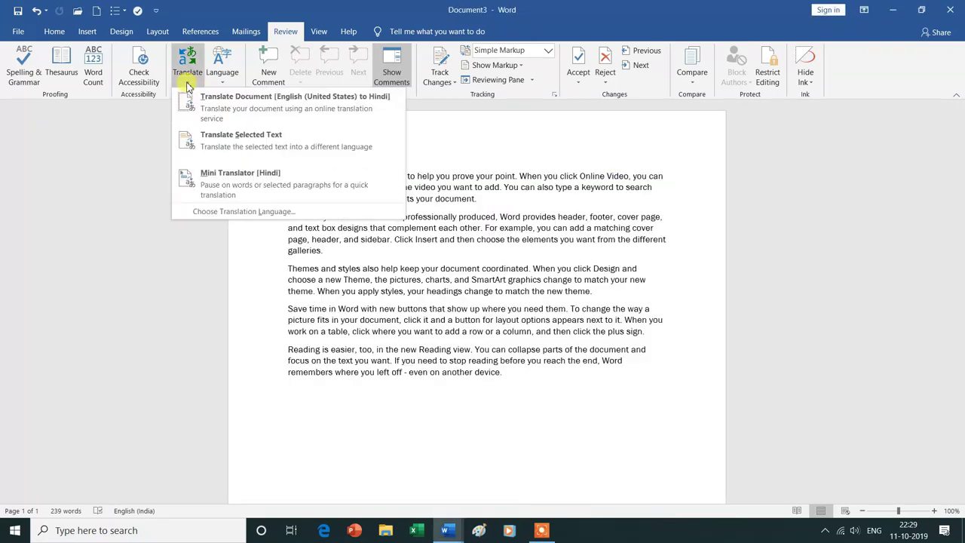
left_click(444, 150)
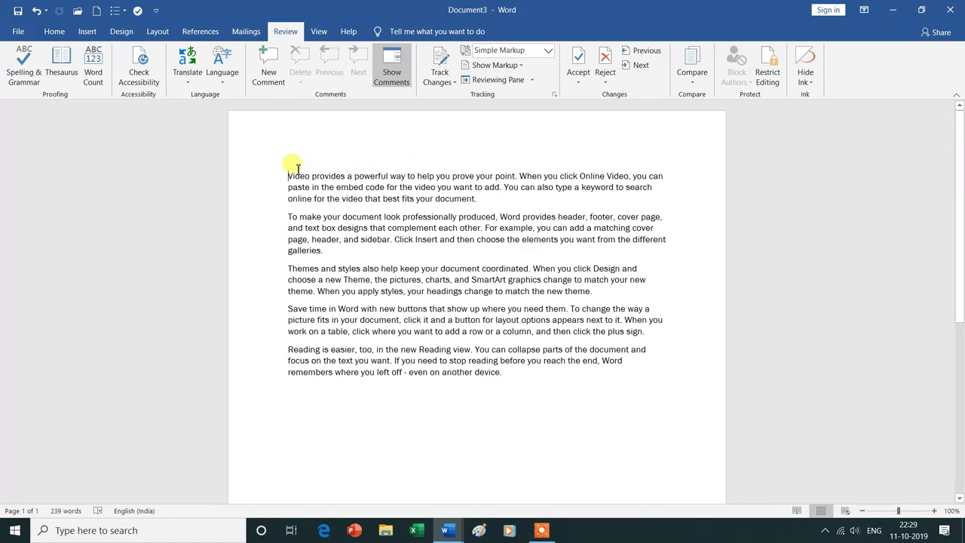
left_click_drag(289, 176, 515, 175)
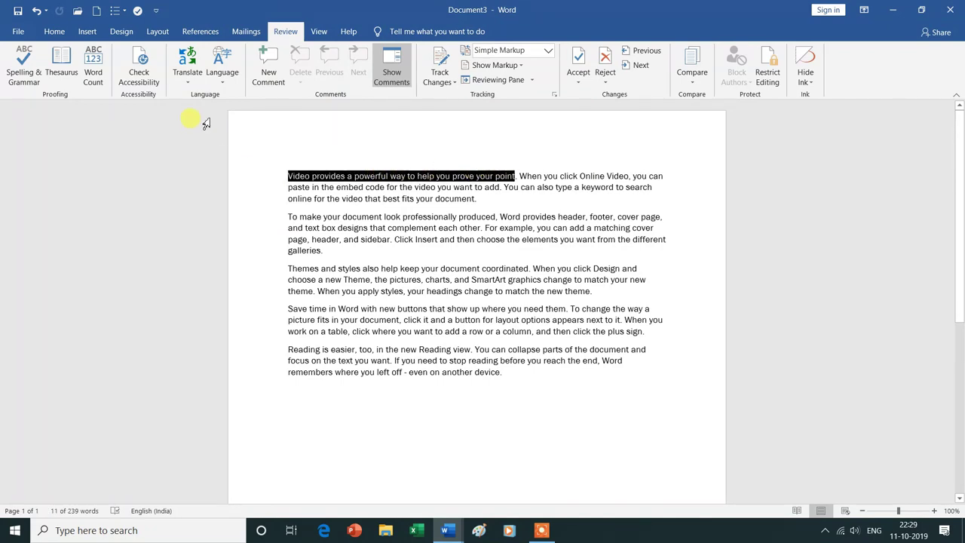
left_click(190, 85)
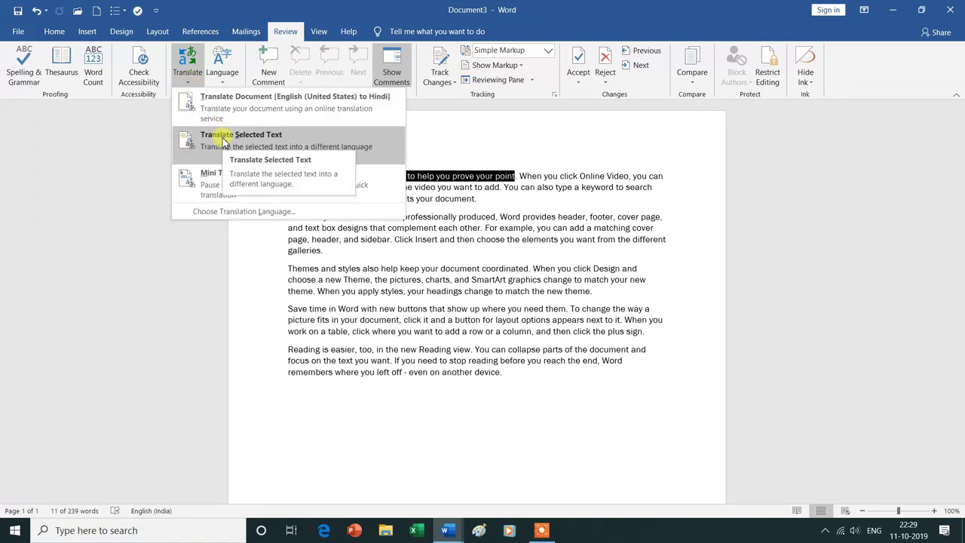
left_click(252, 135)
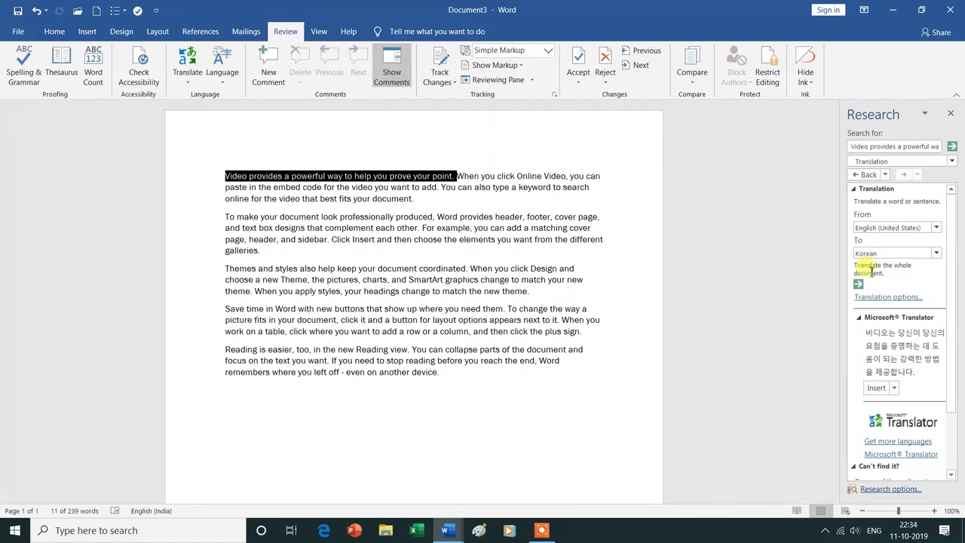
left_click(938, 254)
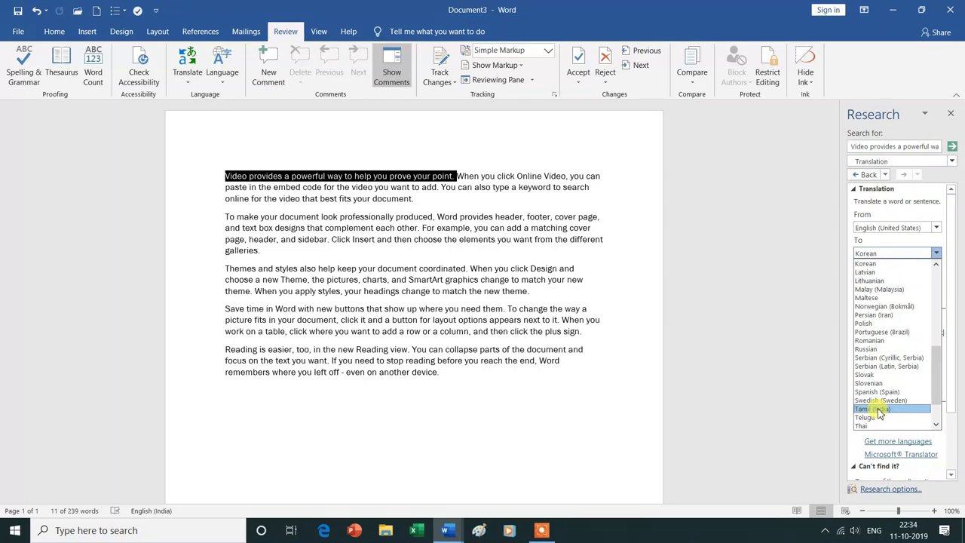
Switch the Research pane translation of the first sentence from Korean to Hindi
scroll(878, 414, "up", 2)
scroll(878, 414, "up", 3)
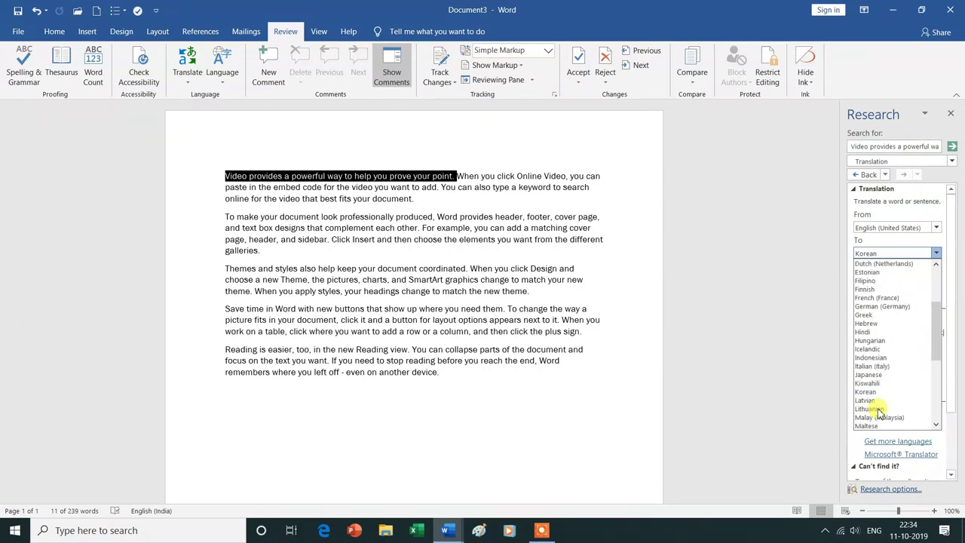
scroll(879, 413, "up", 4)
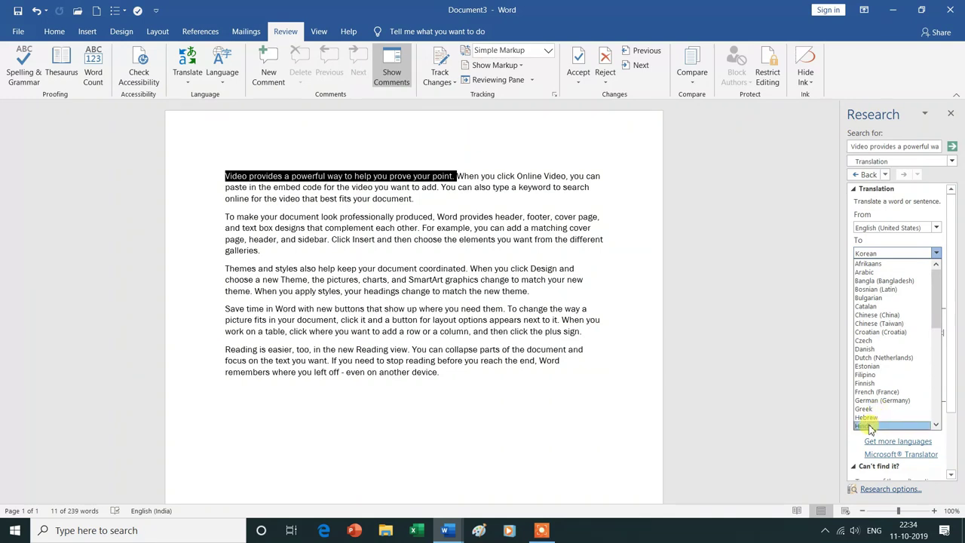
left_click(870, 427)
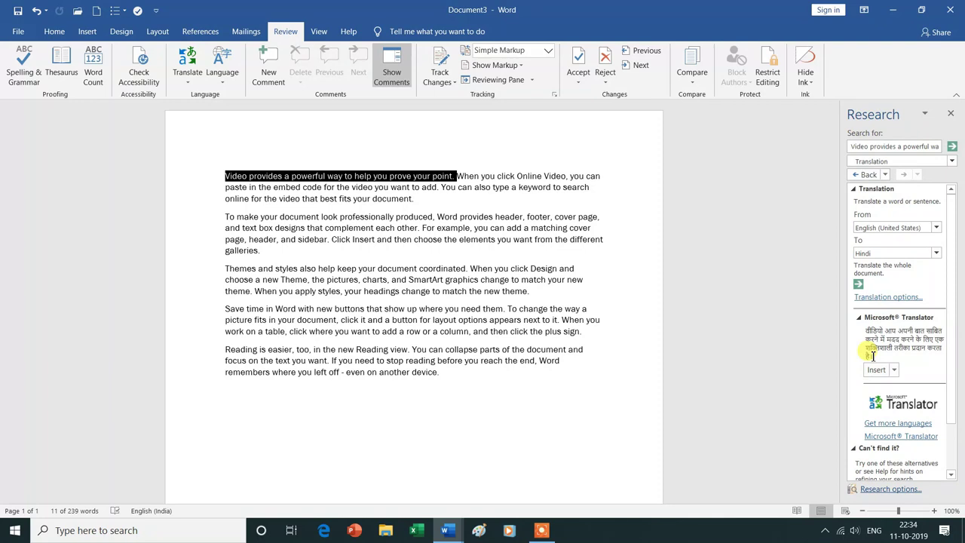
left_click(423, 200)
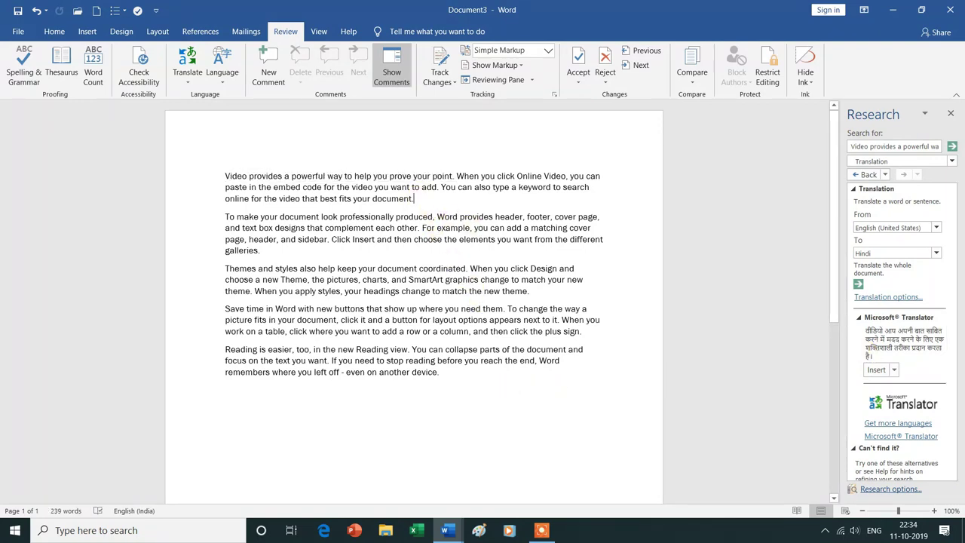
Insert the Hindi translation as a new paragraph after the first paragraph
key("Return")
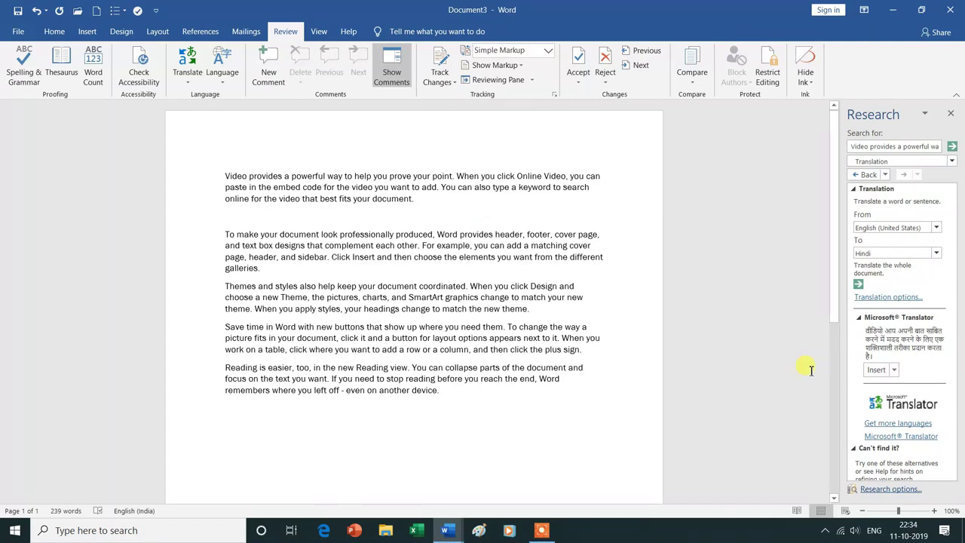
left_click(896, 371)
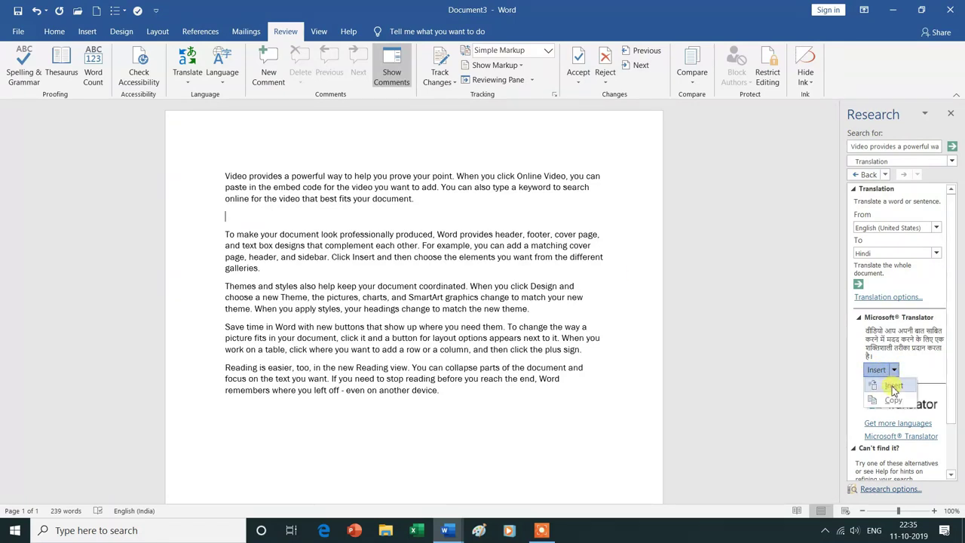
left_click(893, 386)
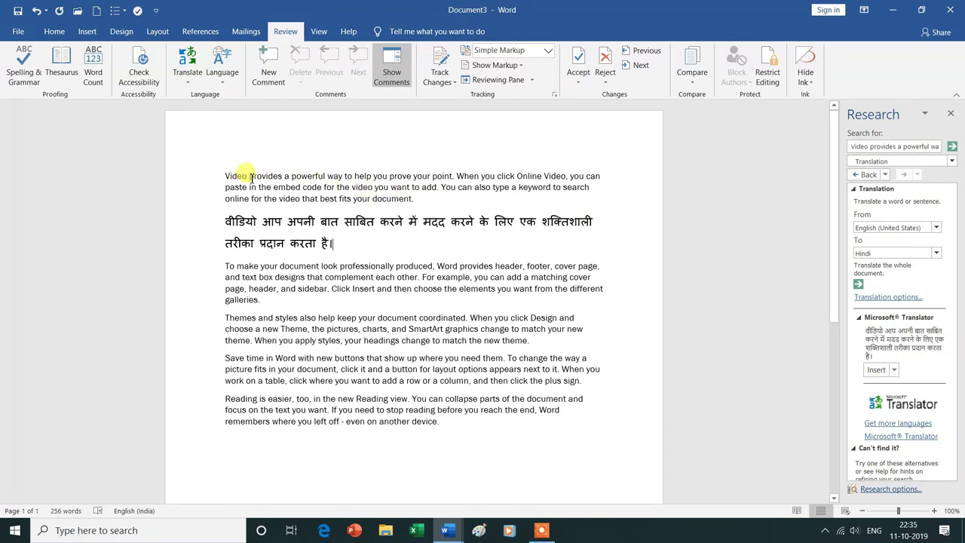
Look over the Review Translate menu options, then close the menu
left_click(190, 85)
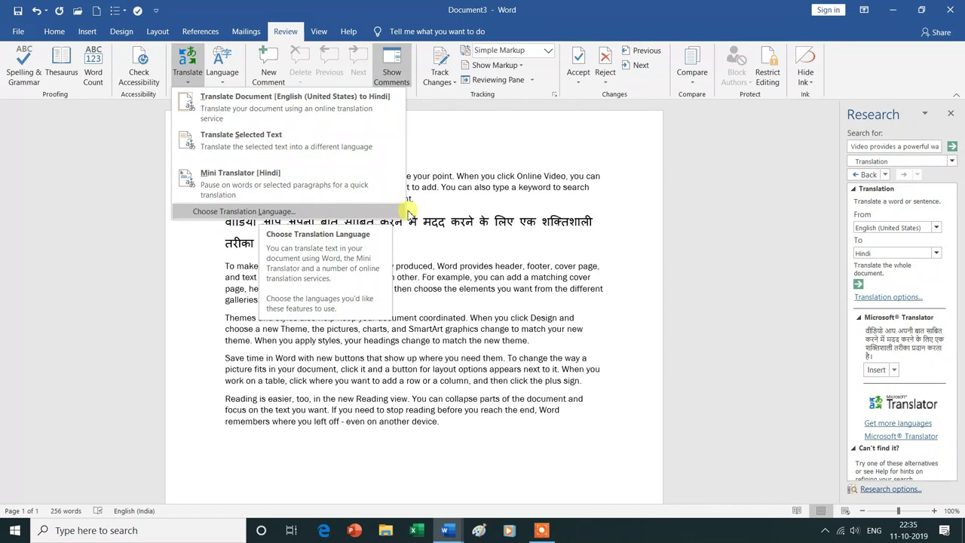
left_click(642, 227)
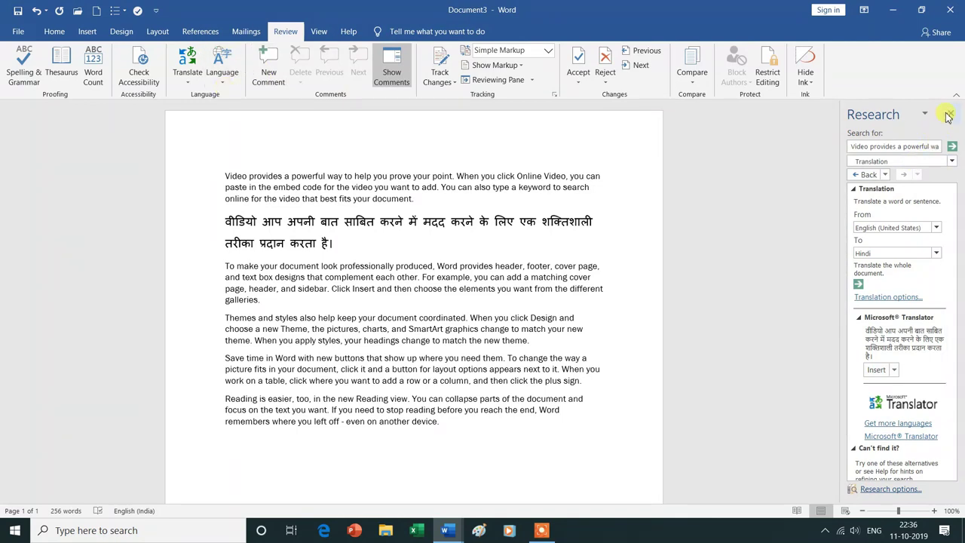
left_click(221, 79)
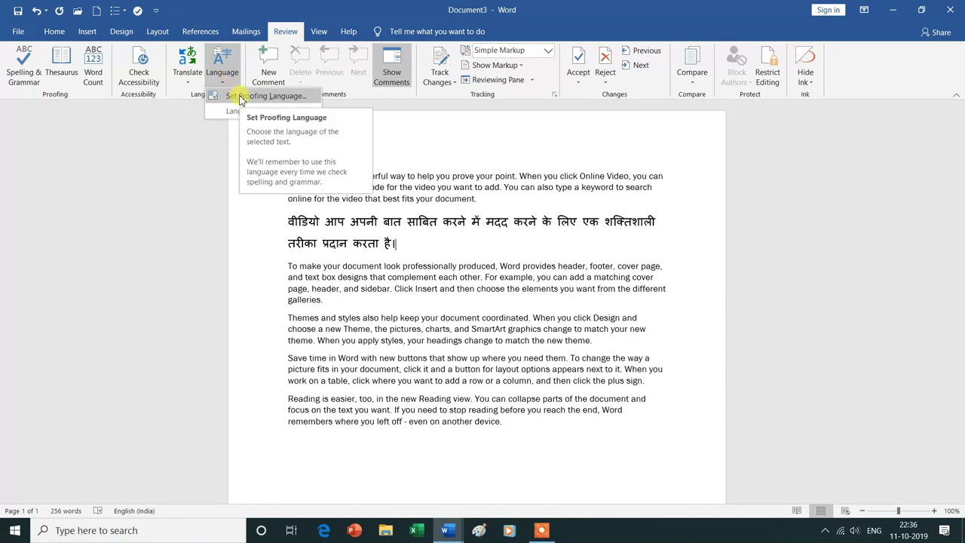
left_click(240, 96)
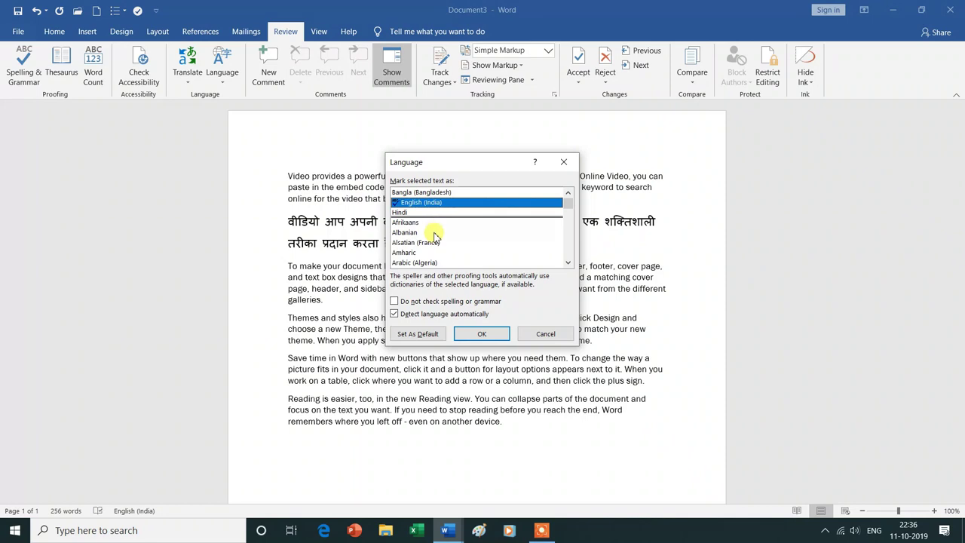
left_click(568, 264)
left_click(569, 264)
left_click(569, 264)
left_click(569, 264)
left_click(569, 264)
left_click(568, 264)
left_click(569, 263)
left_click(568, 264)
left_click(569, 264)
left_click(568, 263)
left_click(569, 264)
left_click(568, 195)
left_click(568, 194)
left_click(569, 194)
left_click(568, 195)
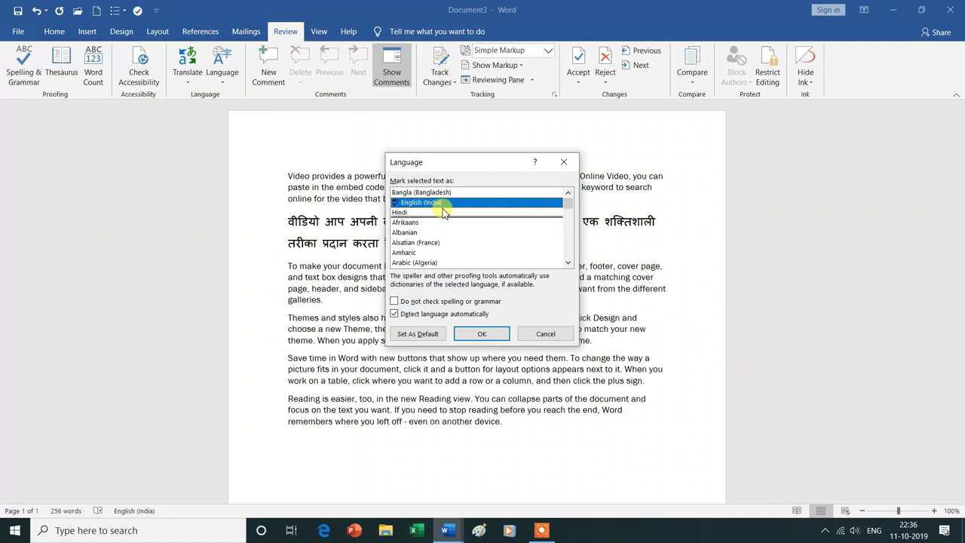
left_click(504, 339)
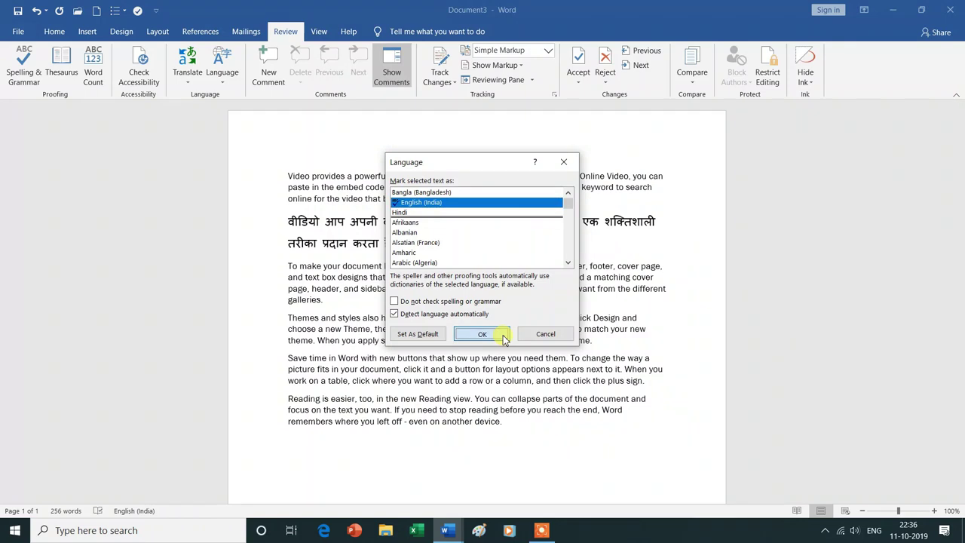
In Office Language Preferences, choose English (Zimbabwe) from the additional editing languages list
left_click(223, 71)
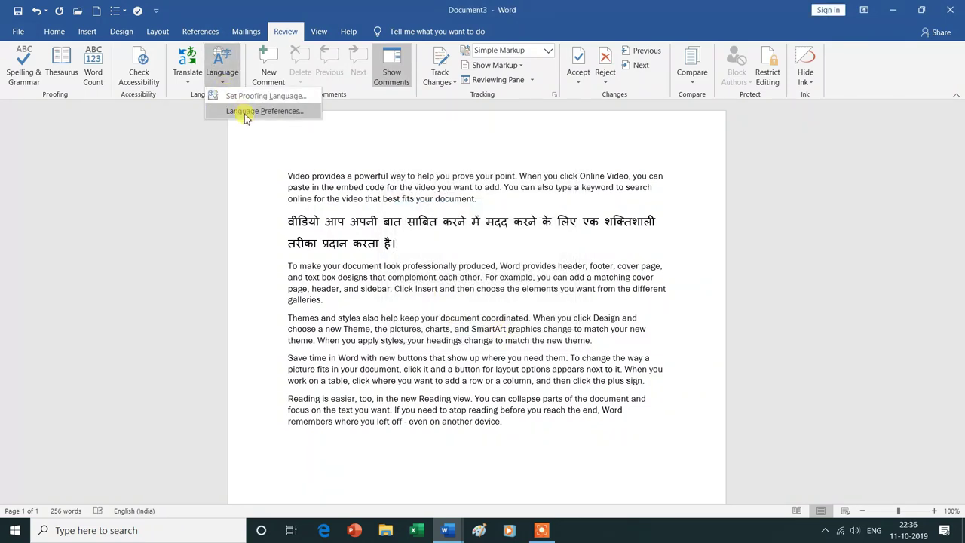
left_click(245, 113)
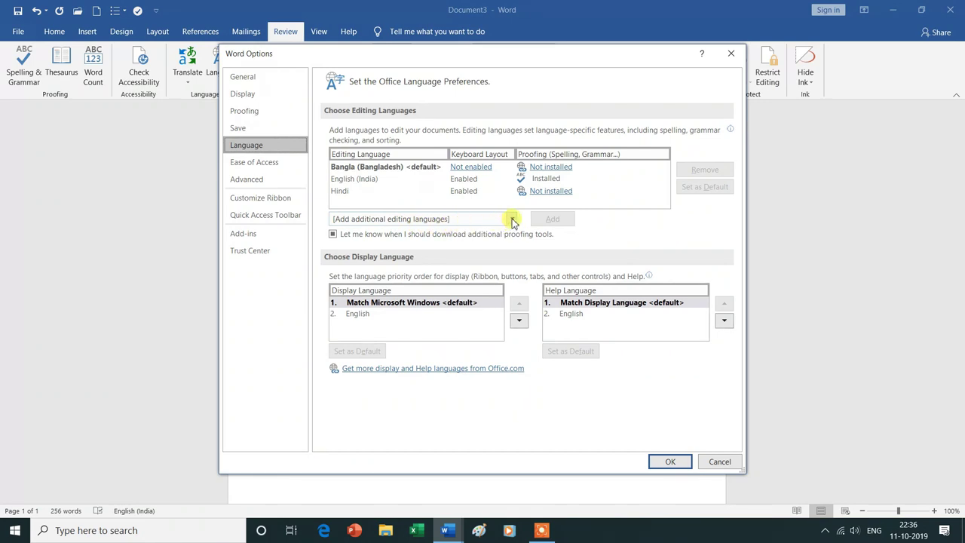
left_click(513, 220)
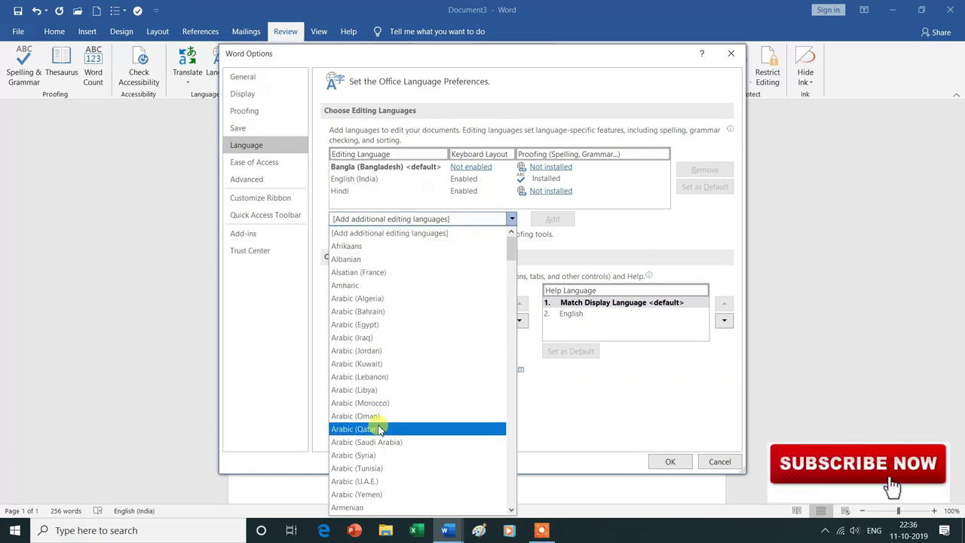
scroll(379, 430, "down", 2)
scroll(379, 429, "down", 1)
scroll(379, 430, "down", 2)
scroll(379, 429, "down", 1)
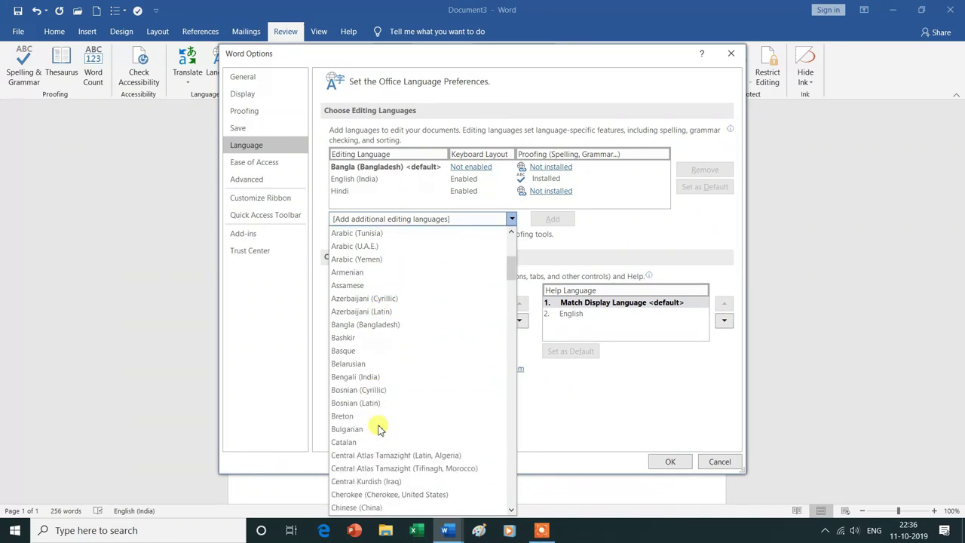
scroll(380, 429, "down", 2)
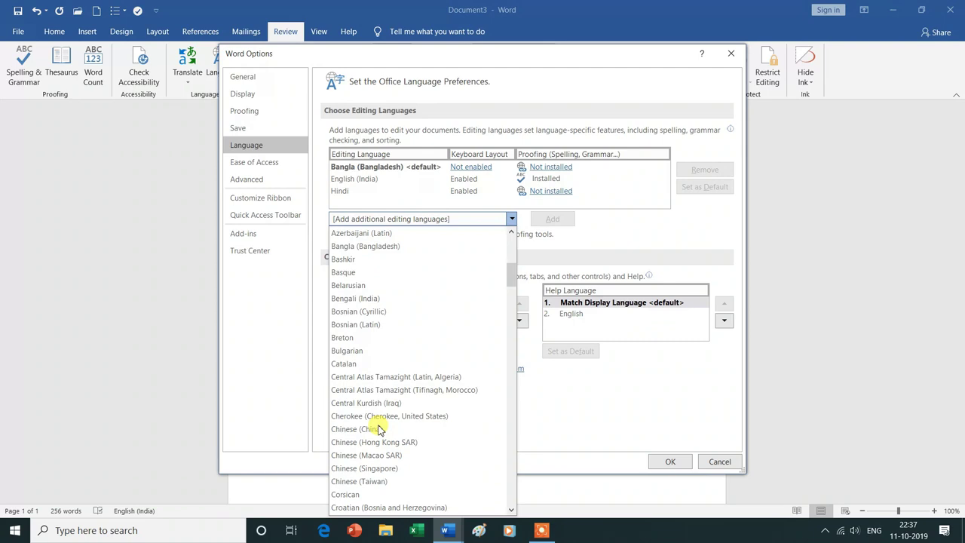
scroll(379, 430, "down", 3)
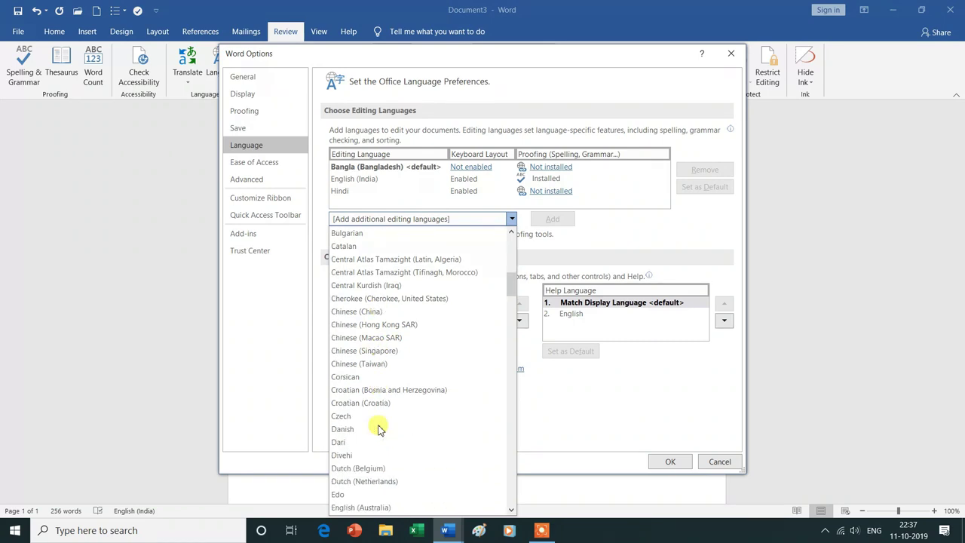
scroll(380, 429, "down", 1)
scroll(379, 430, "down", 1)
scroll(380, 429, "down", 1)
scroll(379, 429, "down", 1)
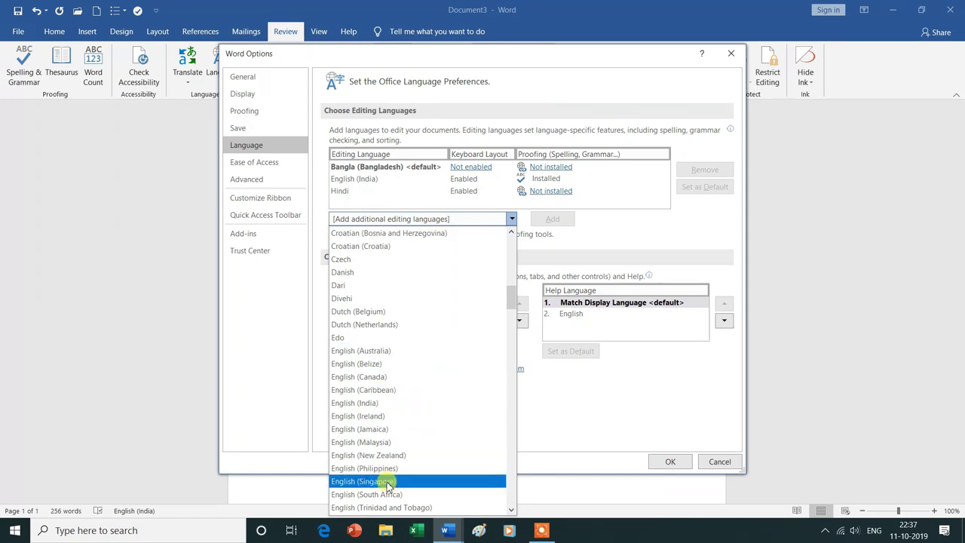
scroll(386, 486, "down", 1)
scroll(386, 487, "down", 1)
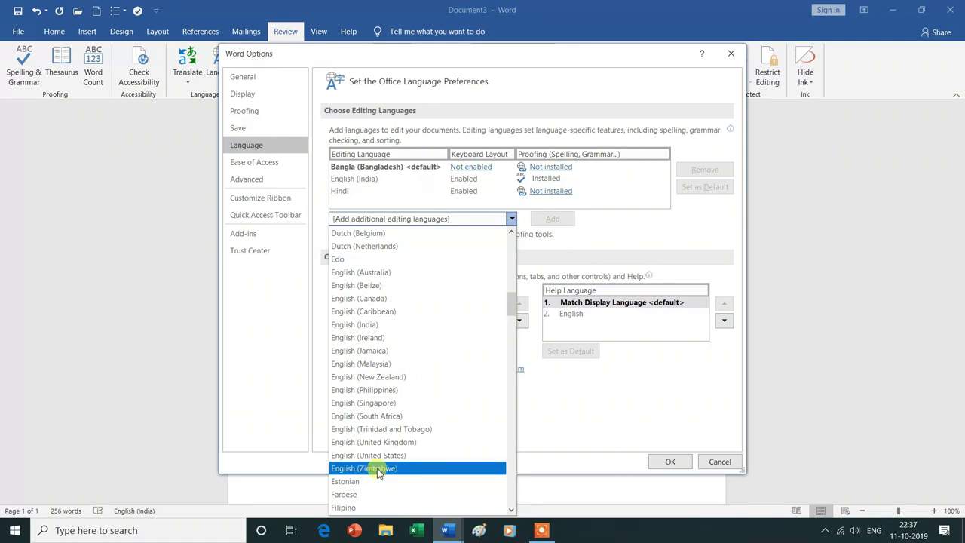
left_click(379, 469)
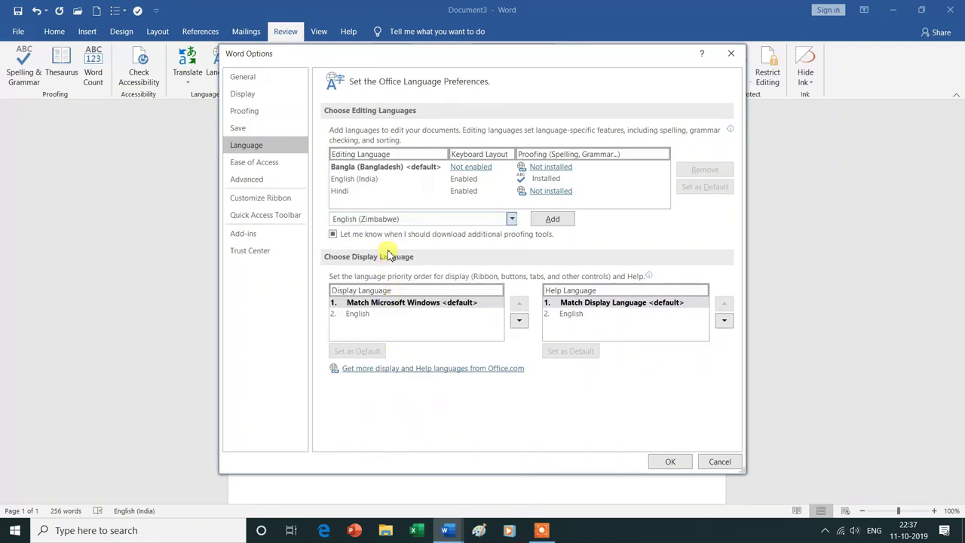
Add English (Zimbabwe) to the editing-language list, then remove it again
left_click(554, 220)
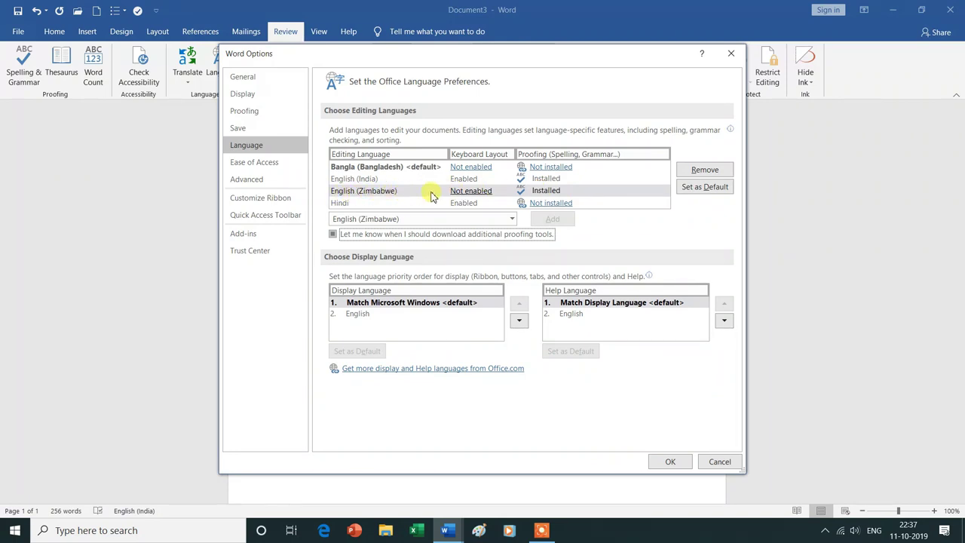
left_click(702, 172)
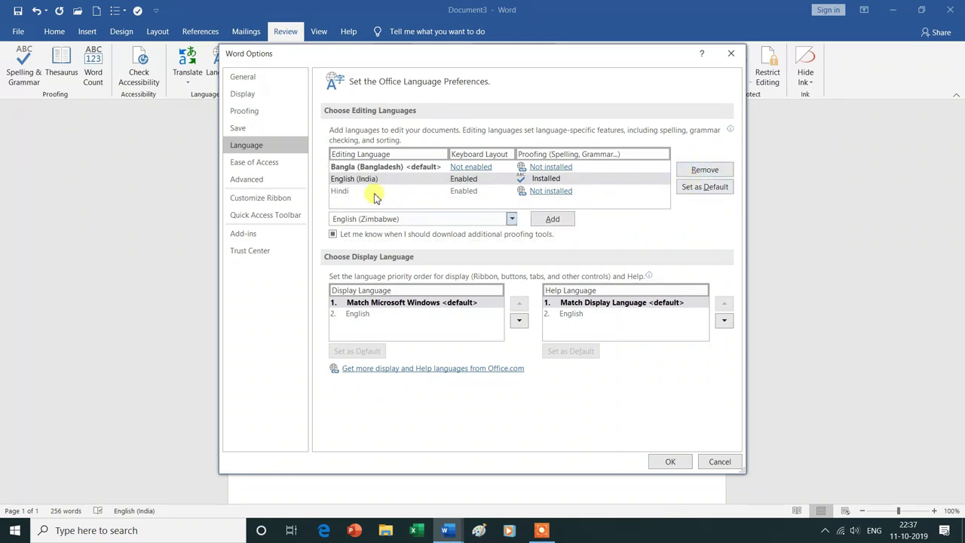